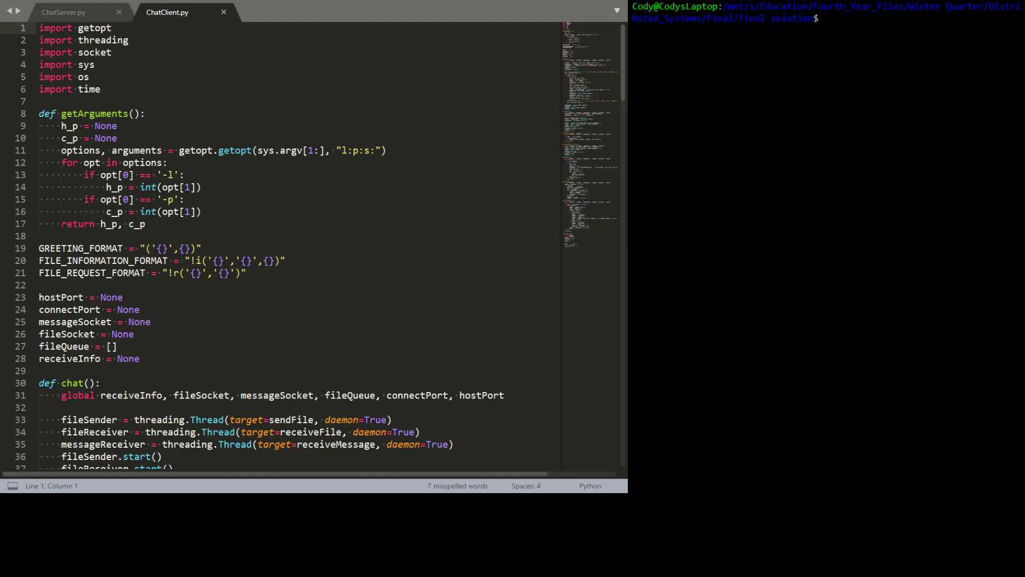
pyautogui.write('neo')
pyautogui.write('fetch')
# Step: Run neofetch in Bash to show the Ubuntu 16.04 system summary
pyautogui.press('Return')
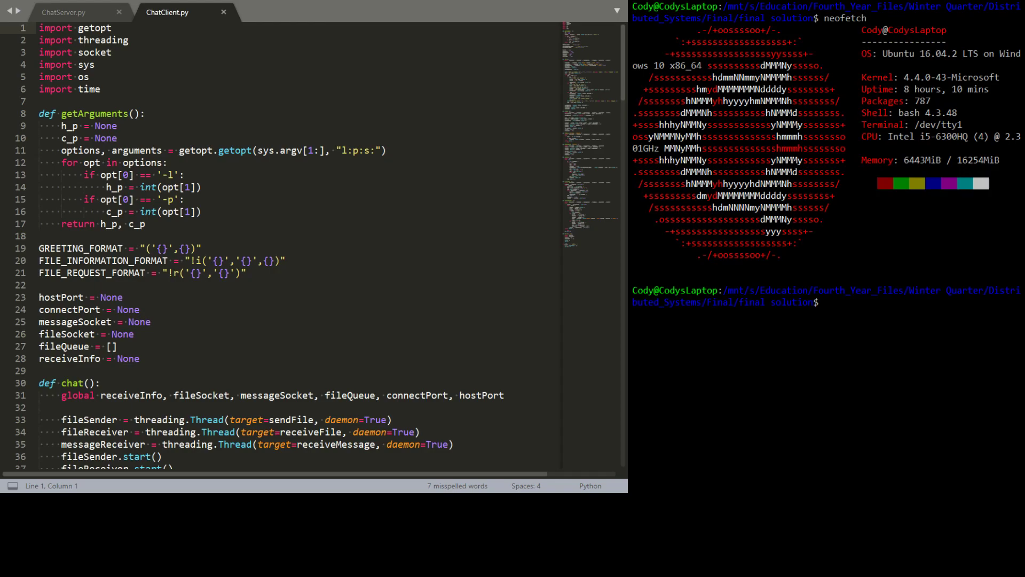
# Step: Focus the ChatClient.py code in the editor to begin reviewing it
pyautogui.click(344, 223)
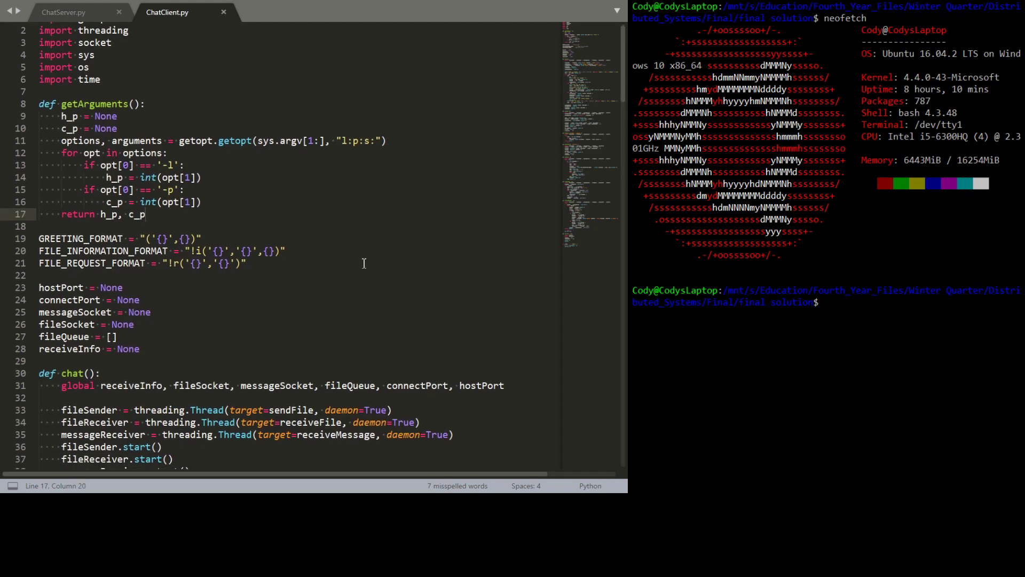
pyautogui.scroll(-5, 364, 262)
pyautogui.scroll(-4, 364, 263)
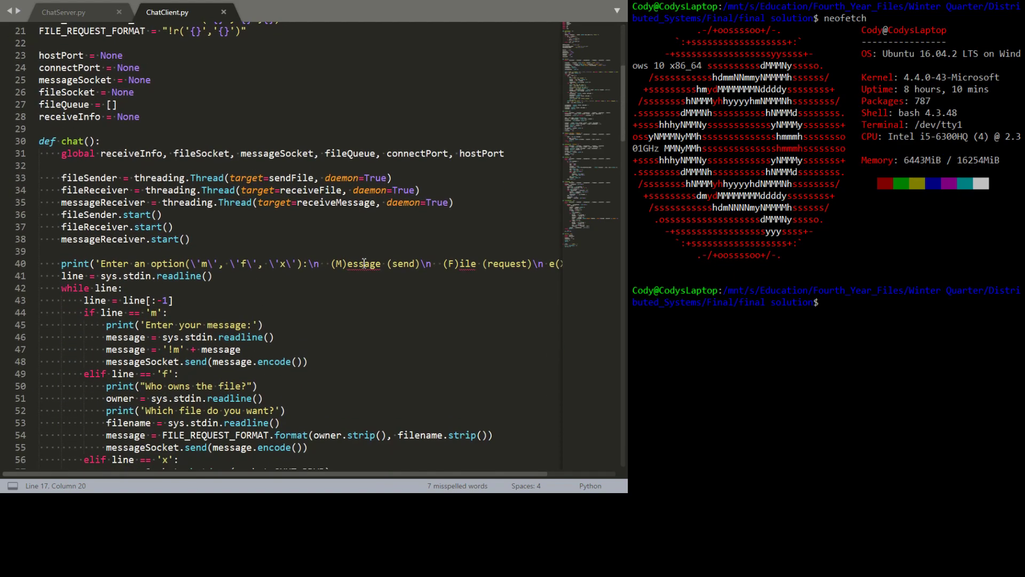
pyautogui.scroll(-2, 364, 264)
pyautogui.scroll(-2, 363, 262)
pyautogui.scroll(-1, 364, 263)
pyautogui.scroll(-4, 364, 263)
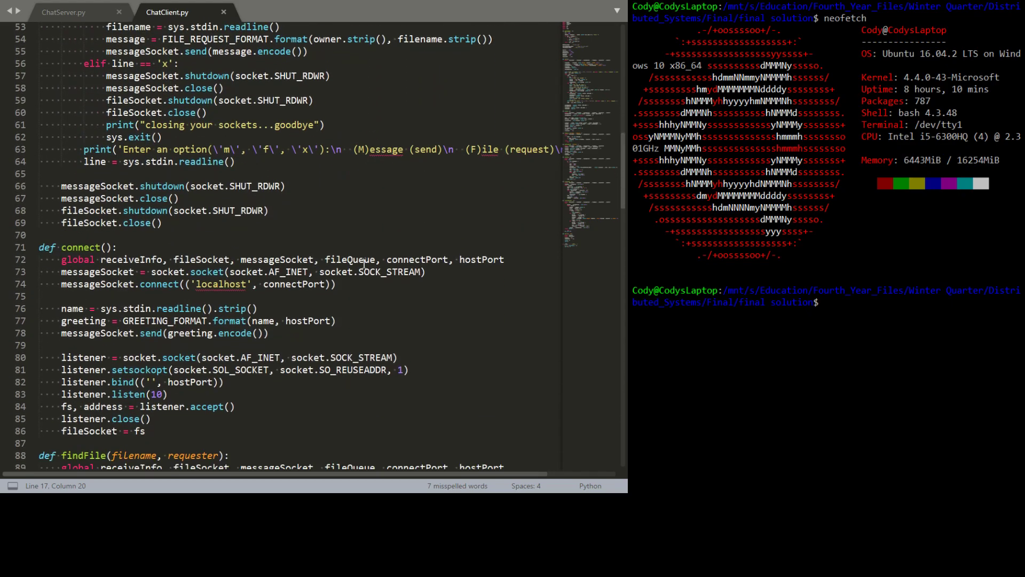
pyautogui.scroll(-2, 364, 263)
pyautogui.scroll(-2, 364, 264)
pyautogui.scroll(-1, 363, 263)
pyautogui.scroll(-4, 365, 263)
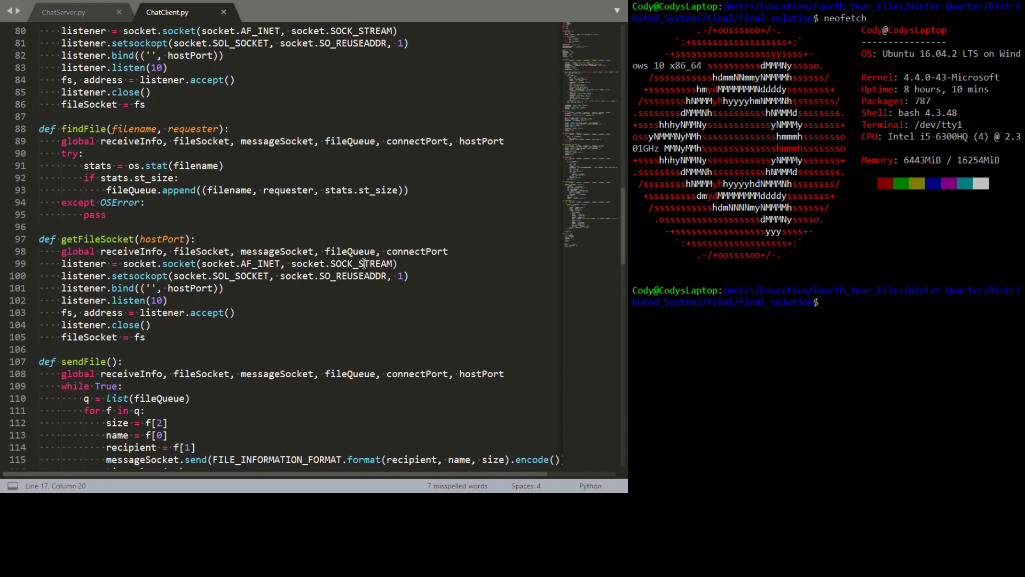
pyautogui.scroll(-2, 364, 263)
pyautogui.scroll(-2, 363, 263)
pyautogui.scroll(-2, 364, 263)
pyautogui.scroll(-2, 364, 263)
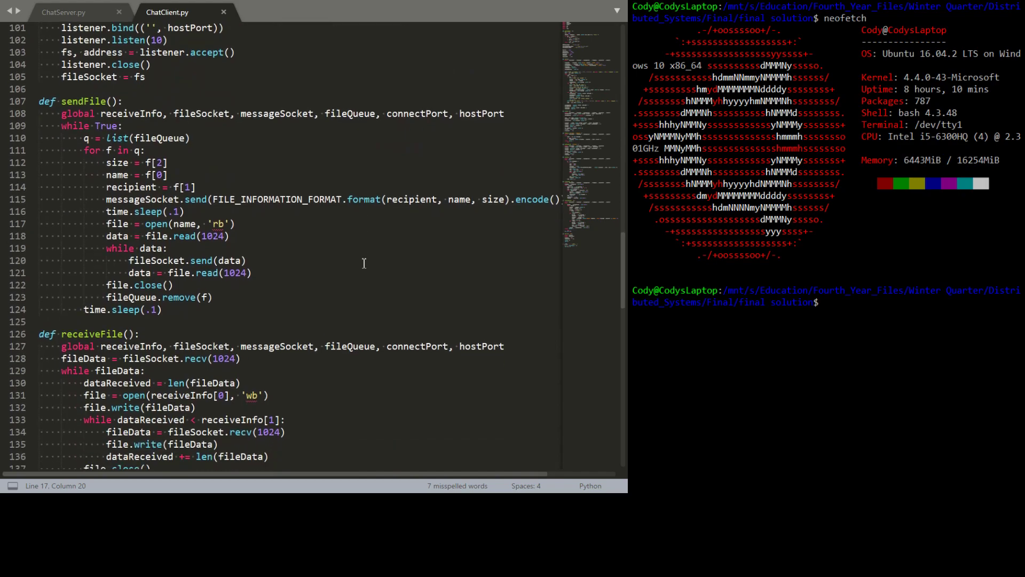
pyautogui.scroll(-1, 364, 263)
pyautogui.scroll(-2, 364, 264)
pyautogui.scroll(-1, 364, 263)
pyautogui.scroll(-3, 364, 263)
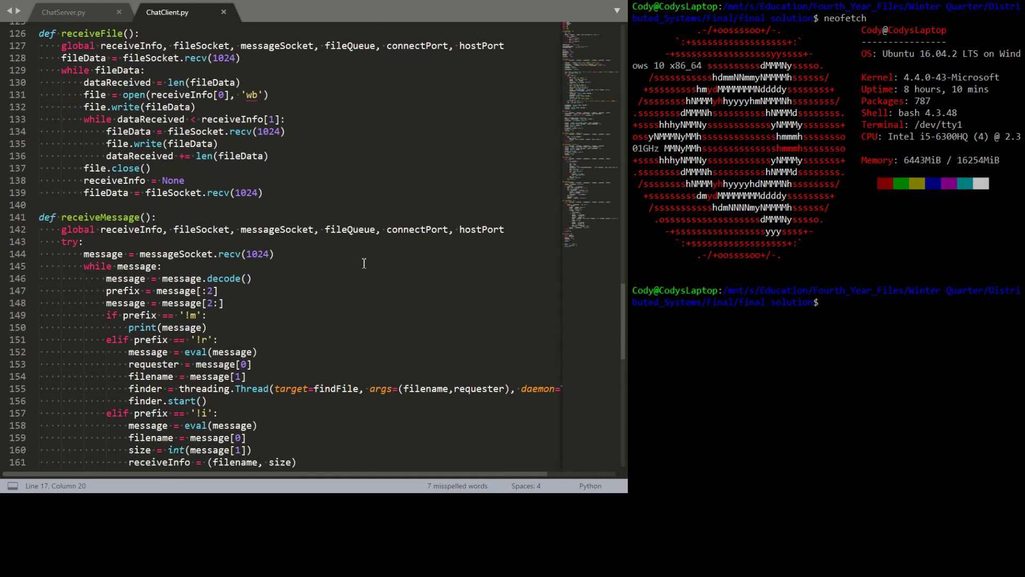
pyautogui.scroll(-2, 364, 263)
pyautogui.scroll(-2, 364, 263)
pyautogui.scroll(-2, 364, 264)
pyautogui.scroll(-1, 364, 264)
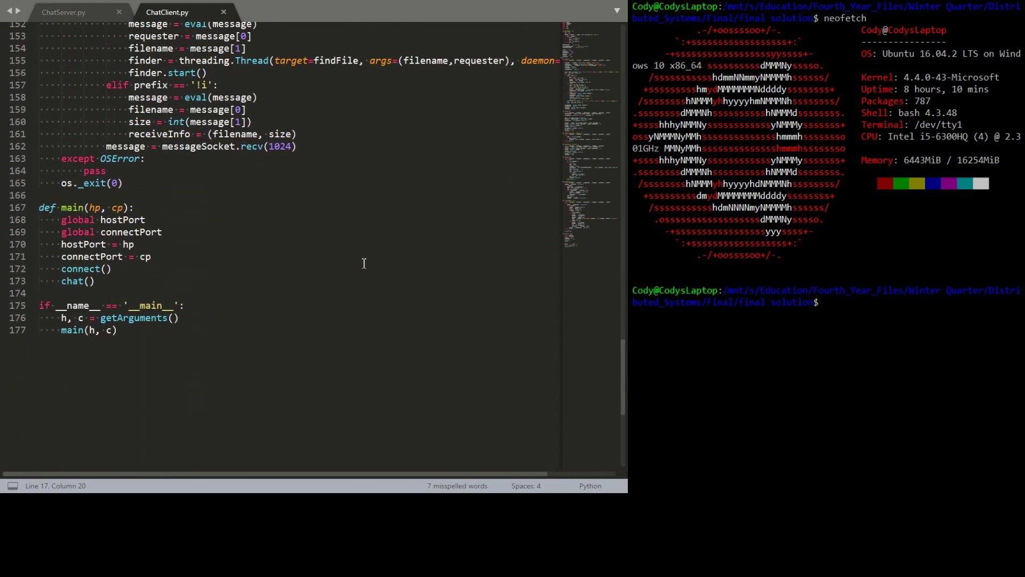
pyautogui.scroll(-2, 363, 263)
pyautogui.scroll(6, 364, 263)
pyautogui.scroll(8, 364, 263)
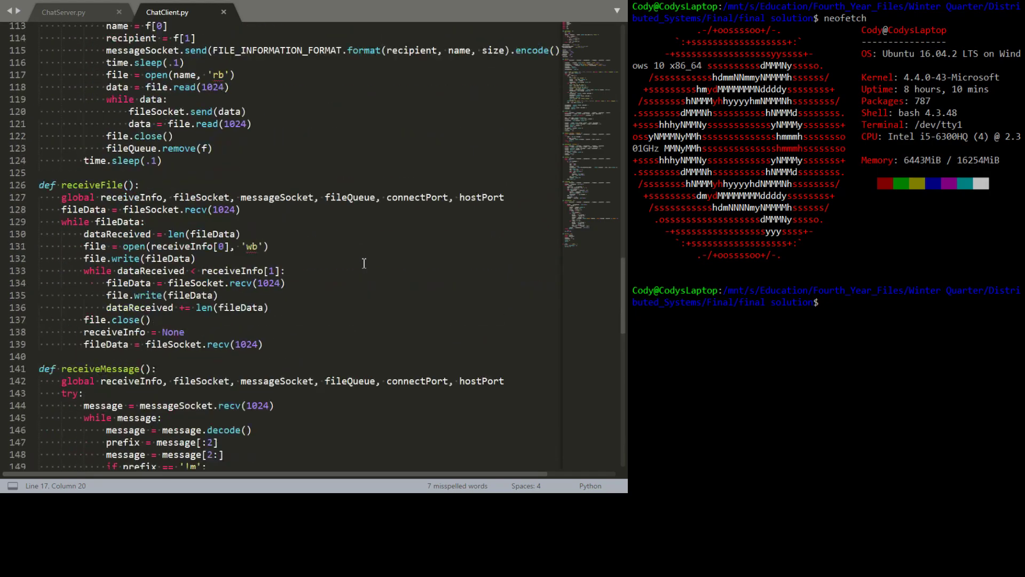
pyautogui.scroll(1, 364, 262)
pyautogui.click(73, 16)
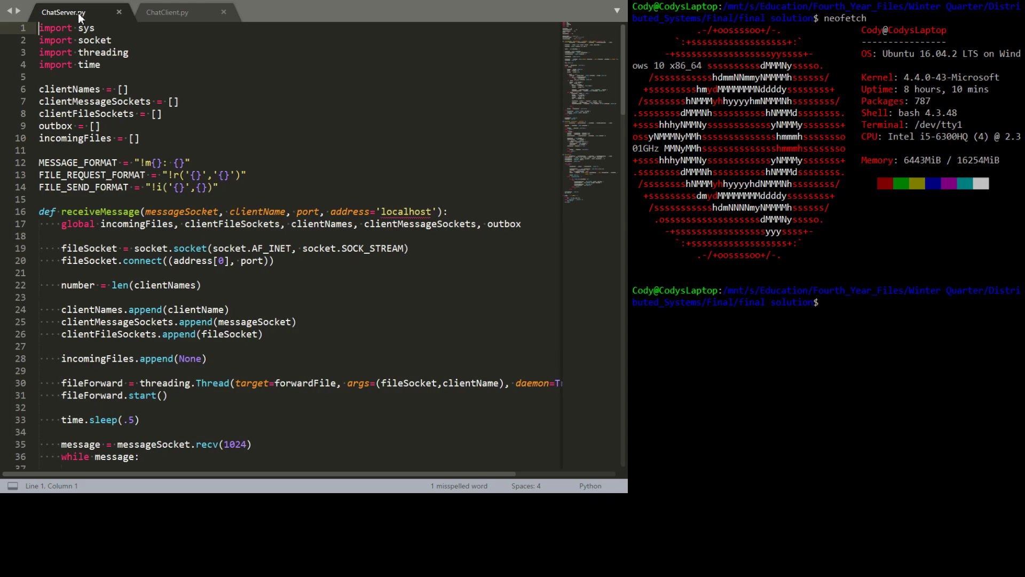
# Step: Return to ChatClient.py and review it down to the main function and entry point
pyautogui.click(174, 14)
pyautogui.scroll(12, 215, 178)
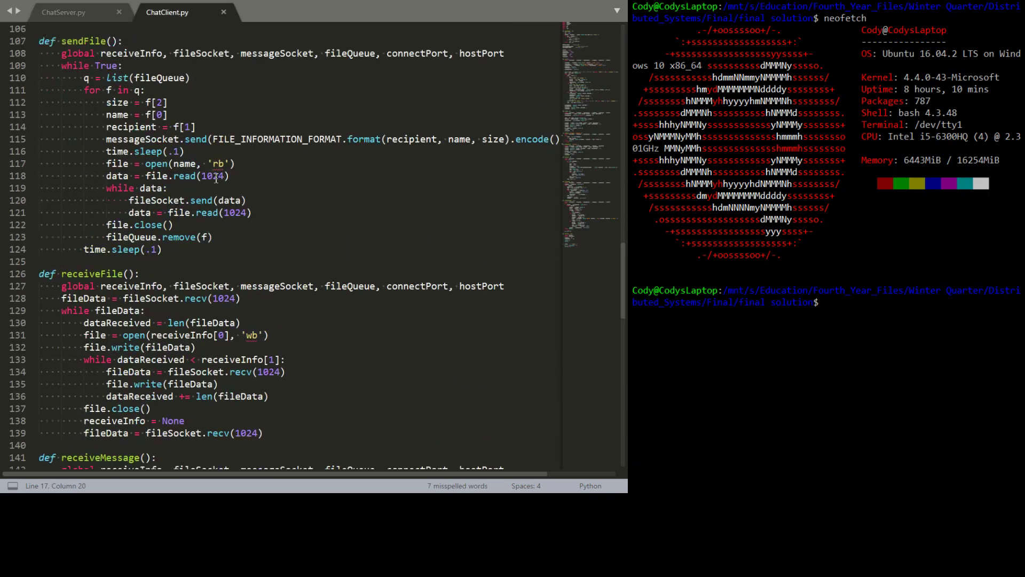
pyautogui.scroll(12, 215, 178)
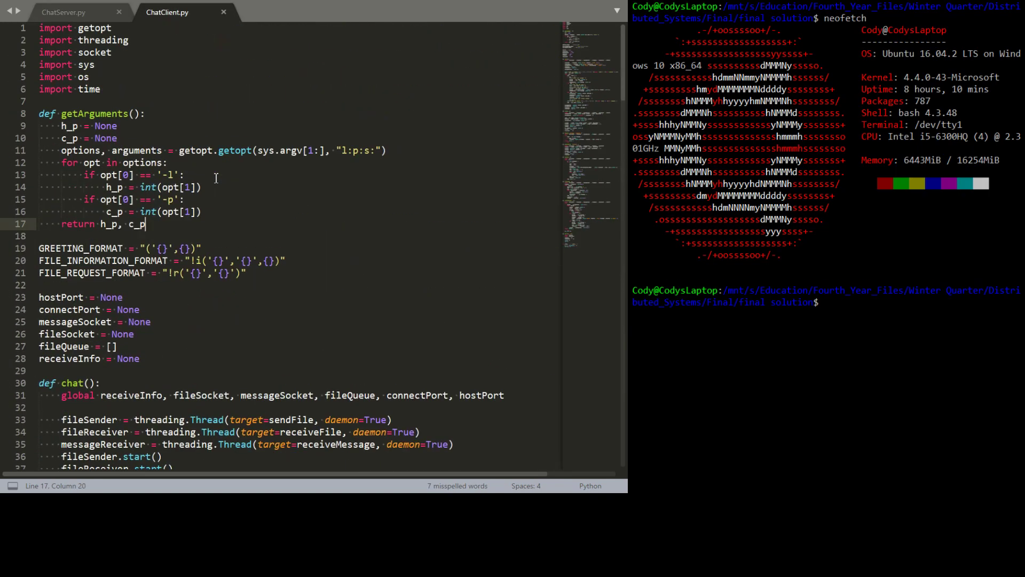
pyautogui.scroll(-3, 216, 178)
pyautogui.scroll(-4, 215, 178)
pyautogui.scroll(-3, 215, 178)
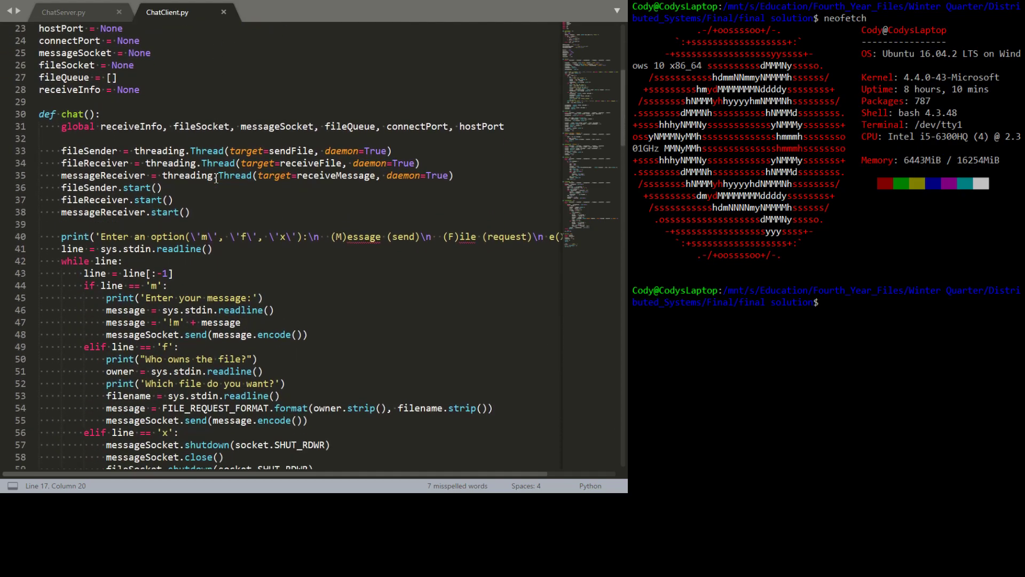
pyautogui.scroll(-2, 216, 178)
pyautogui.scroll(-2, 216, 178)
pyautogui.scroll(-2, 216, 179)
pyautogui.scroll(-4, 215, 178)
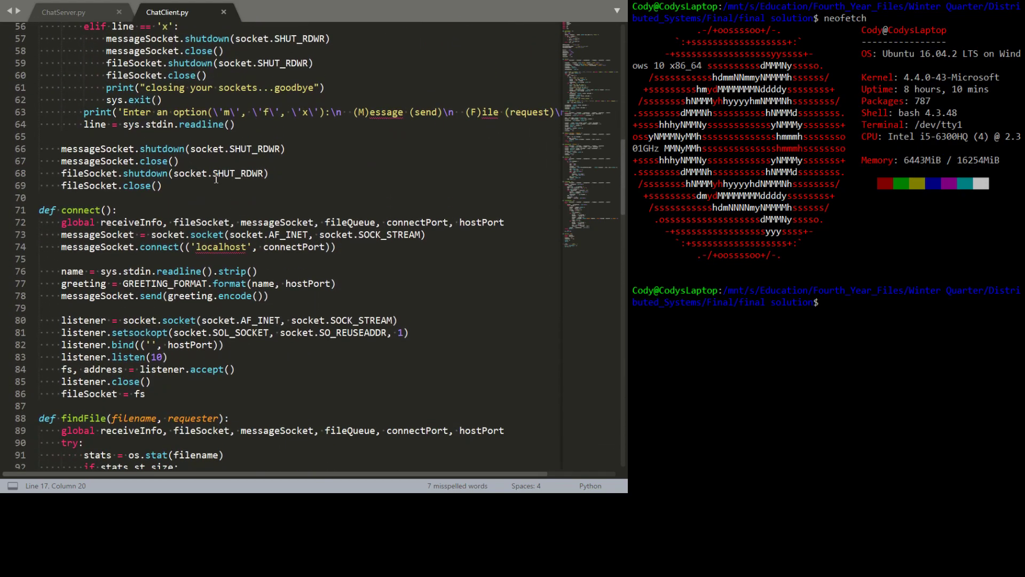
pyautogui.scroll(-2, 215, 178)
pyautogui.scroll(-2, 215, 178)
pyautogui.scroll(-2, 215, 178)
pyautogui.scroll(-3, 216, 178)
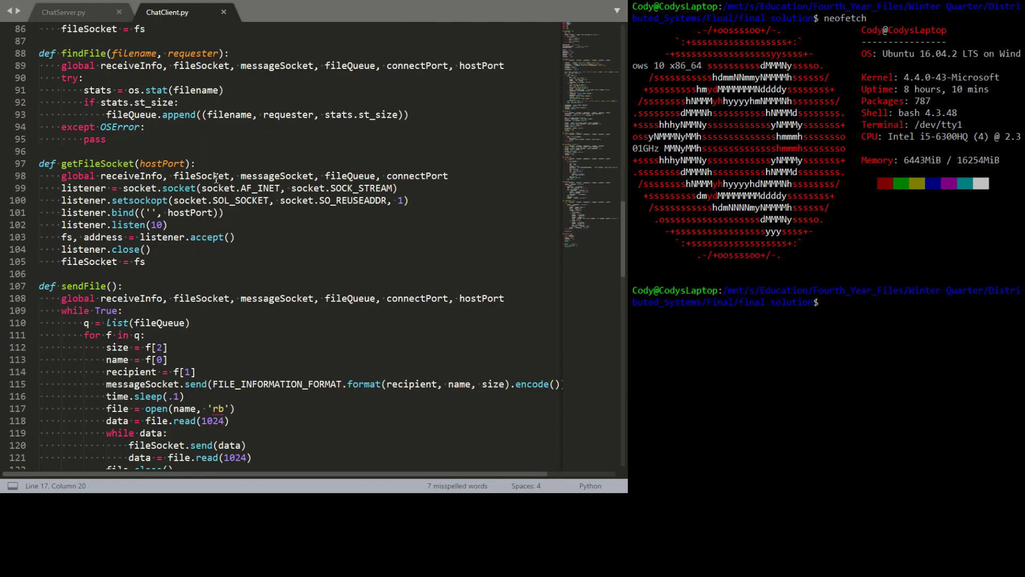
pyautogui.scroll(-2, 215, 178)
pyautogui.scroll(-2, 216, 178)
pyautogui.scroll(-2, 215, 178)
pyautogui.scroll(-4, 215, 178)
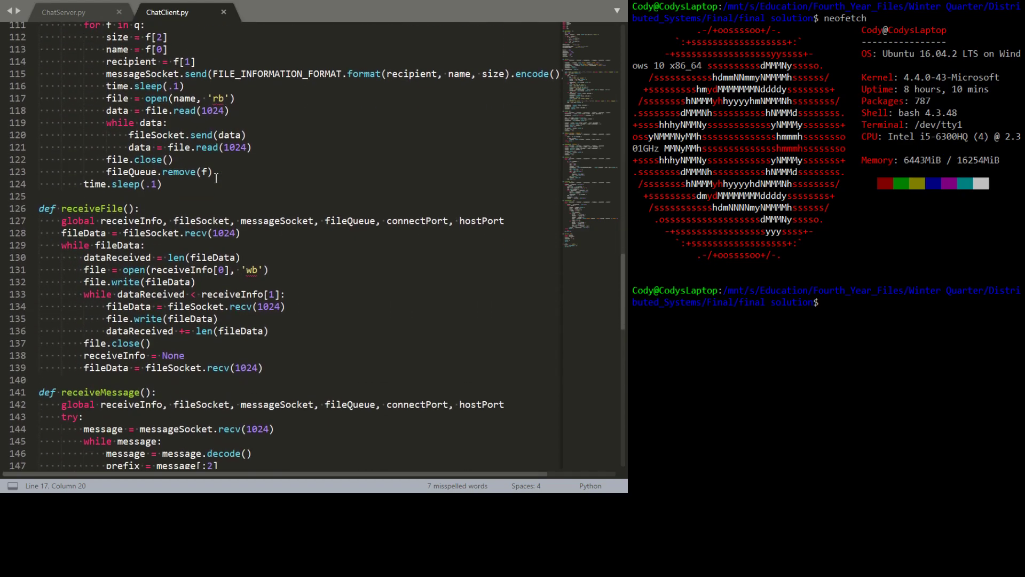
pyautogui.scroll(-4, 216, 178)
pyautogui.scroll(-1, 216, 178)
pyautogui.scroll(-4, 216, 178)
pyautogui.scroll(-2, 216, 178)
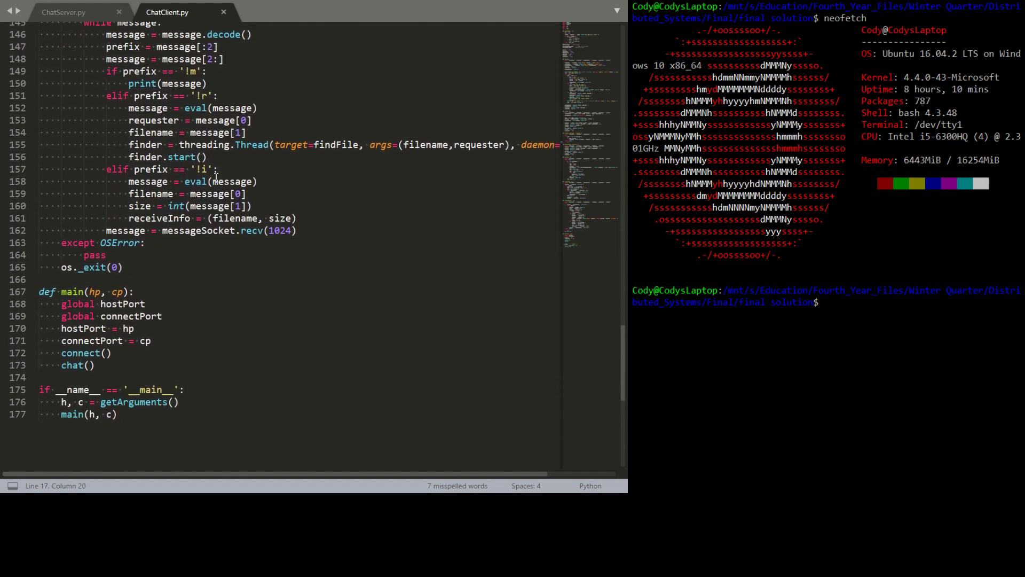
pyautogui.scroll(-1, 215, 178)
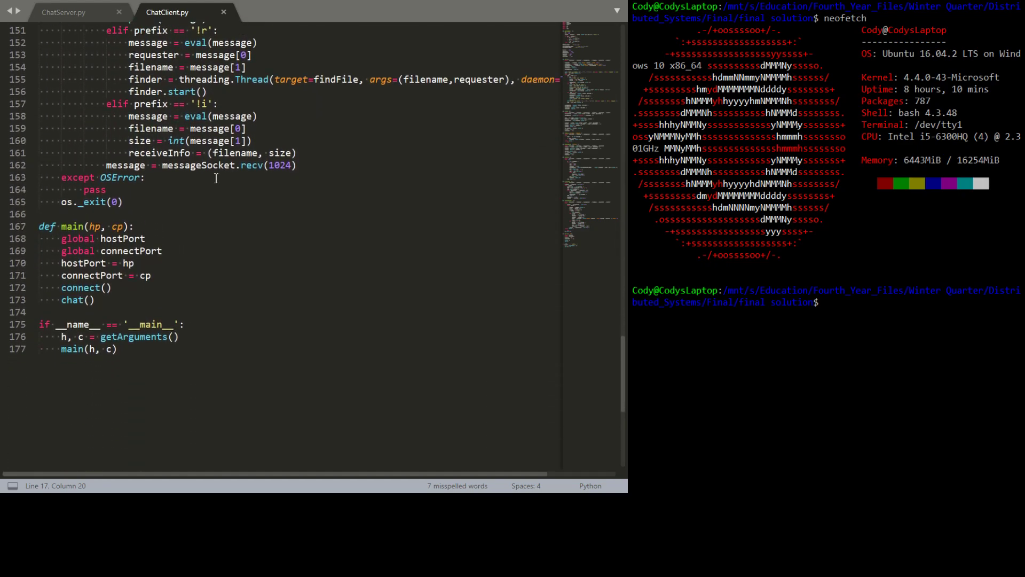
pyautogui.click(205, 360)
# Step: Run autograde-chat-with-files-py.py in the terminal, scoring 24 points
pyautogui.click(761, 309)
pyautogui.write('neofetch')
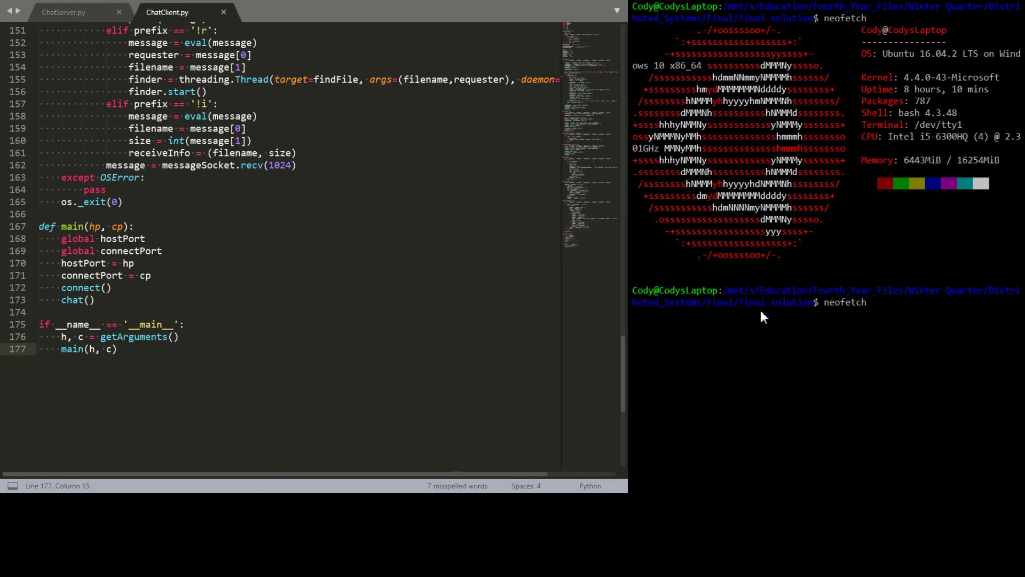
pyautogui.press('BackSpace')
pyautogui.press('BackSpace')
pyautogui.press('BackSpace')
pyautogui.write('py ')
pyautogui.write('au')
pyautogui.press('Tab')
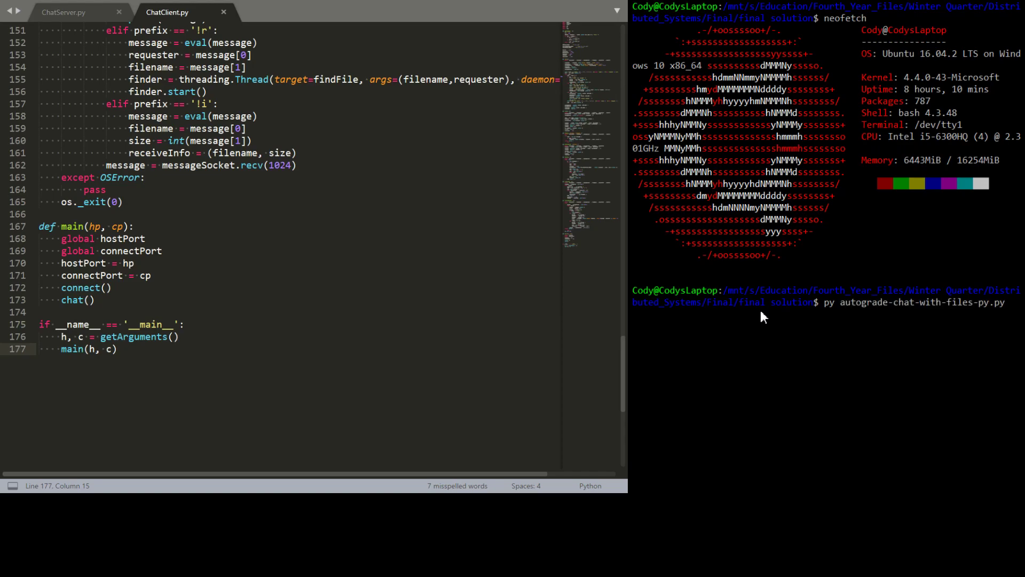
pyautogui.press('Return')
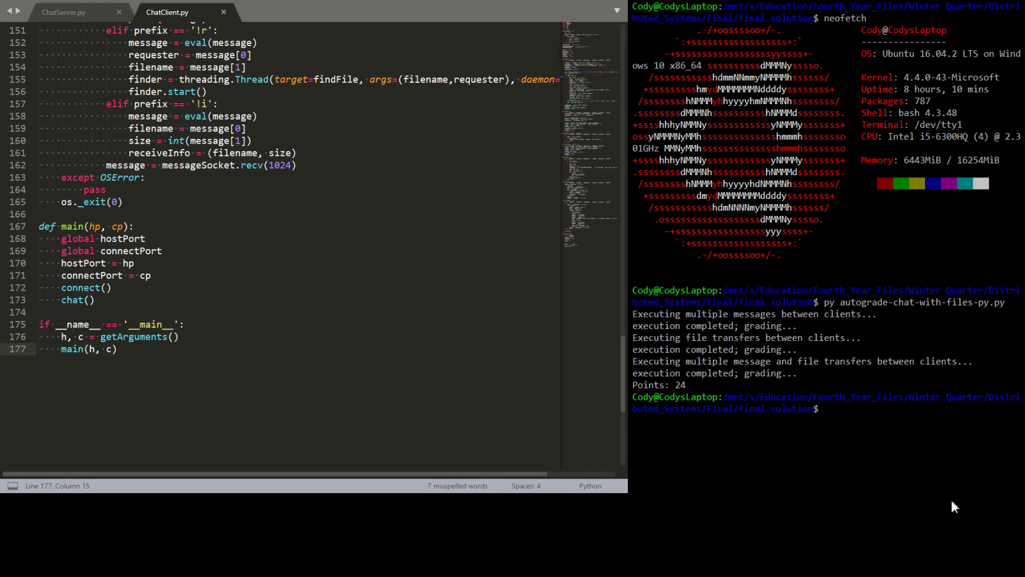
# Step: Rerun the recalled autograder command for a second 24-point result
pyautogui.press('Up')
pyautogui.press('Return')
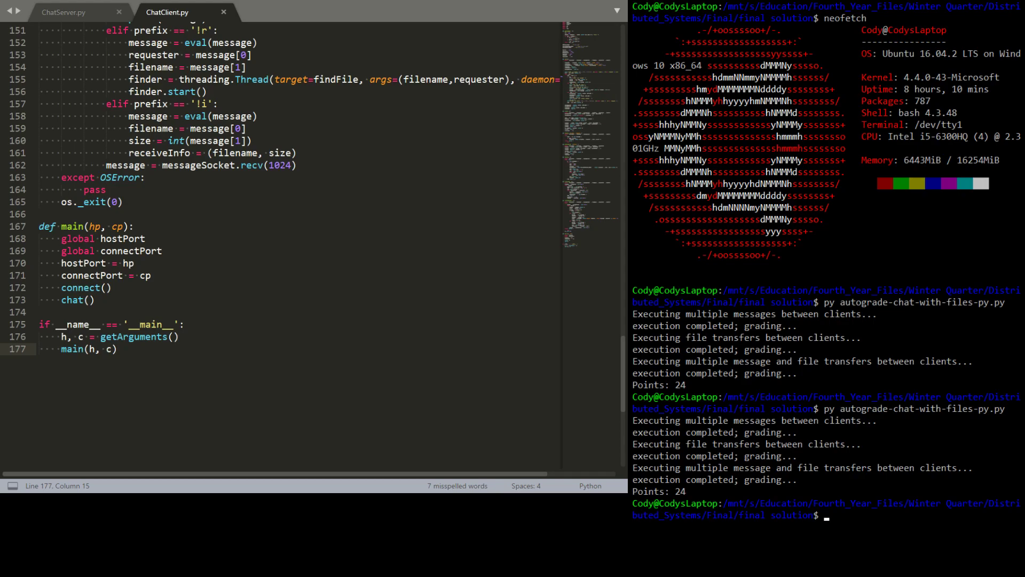
# Step: Rerun the recalled autograder command for a third 24-point result
pyautogui.press('Up')
pyautogui.press('Return')
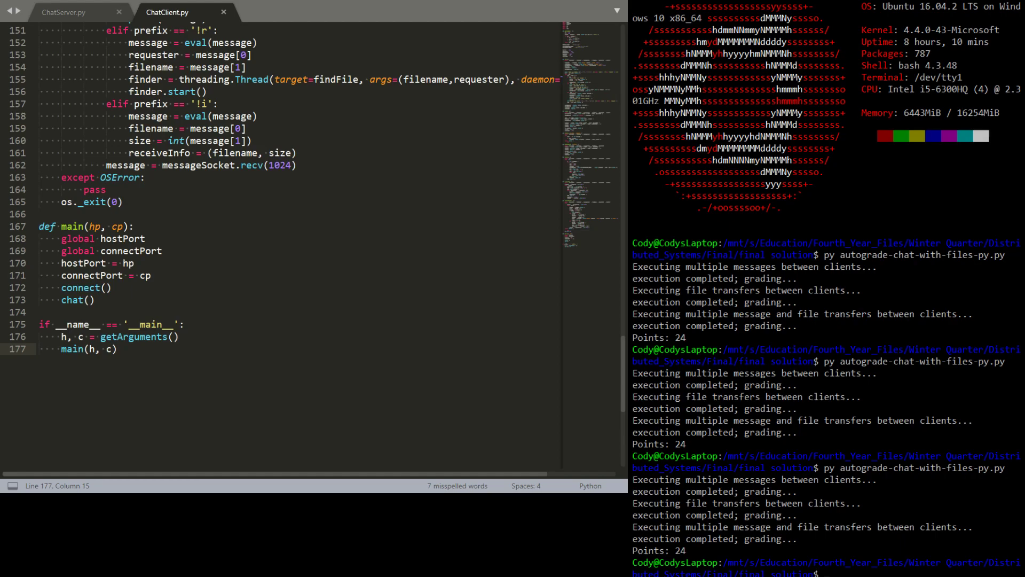
pyautogui.write('clear')
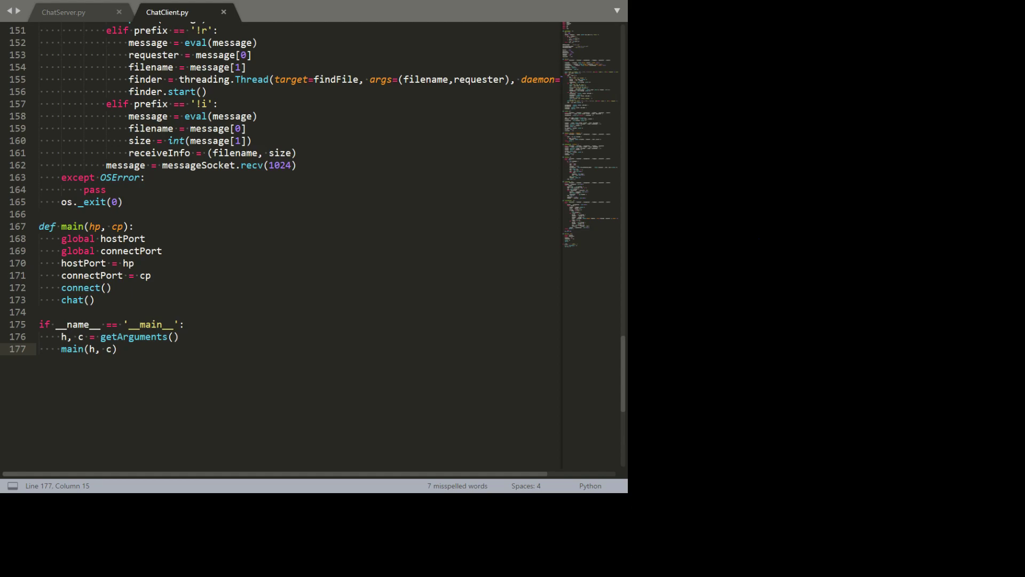